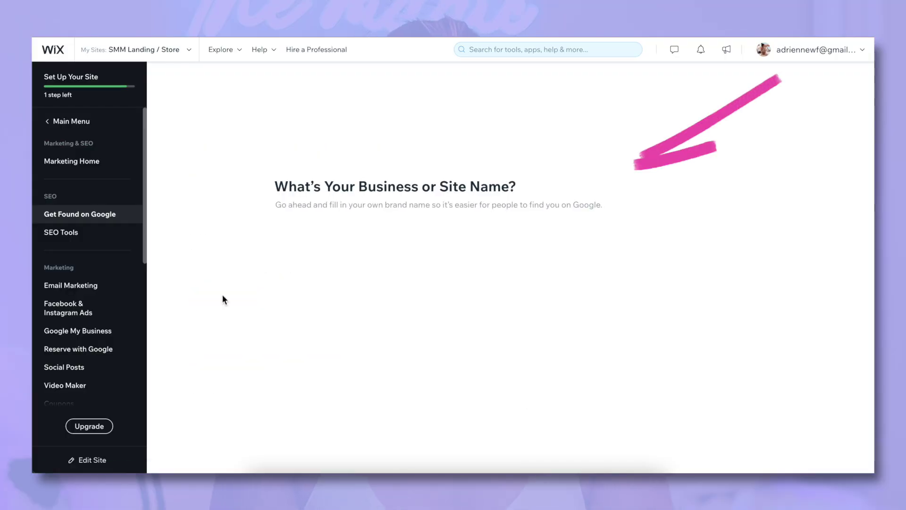
- Generate an SEO plan with 'make more money' as the third keyword and expand the homepage title task
left_click(723, 400)
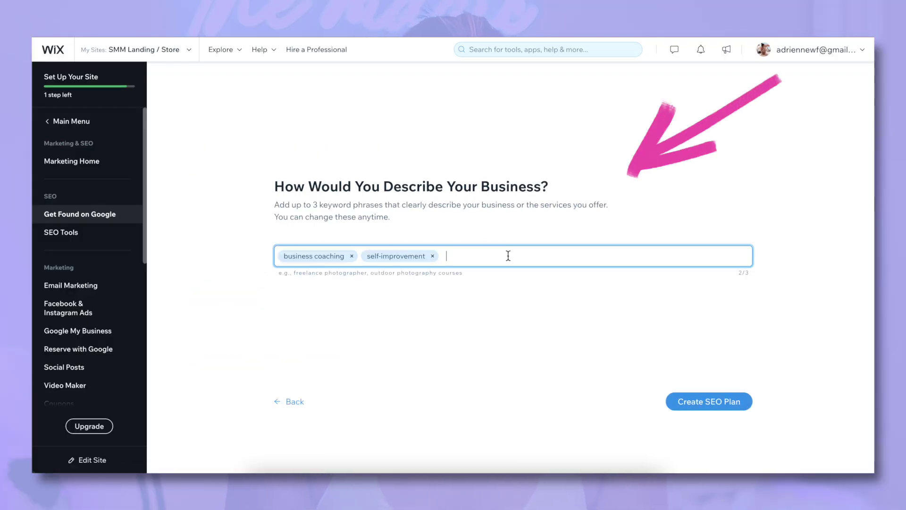
key("Return")
left_click(699, 401)
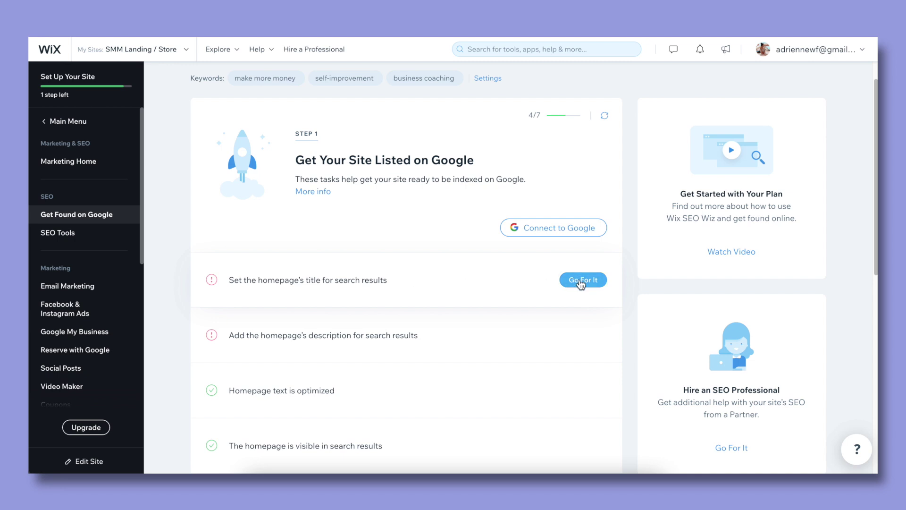
left_click(579, 280)
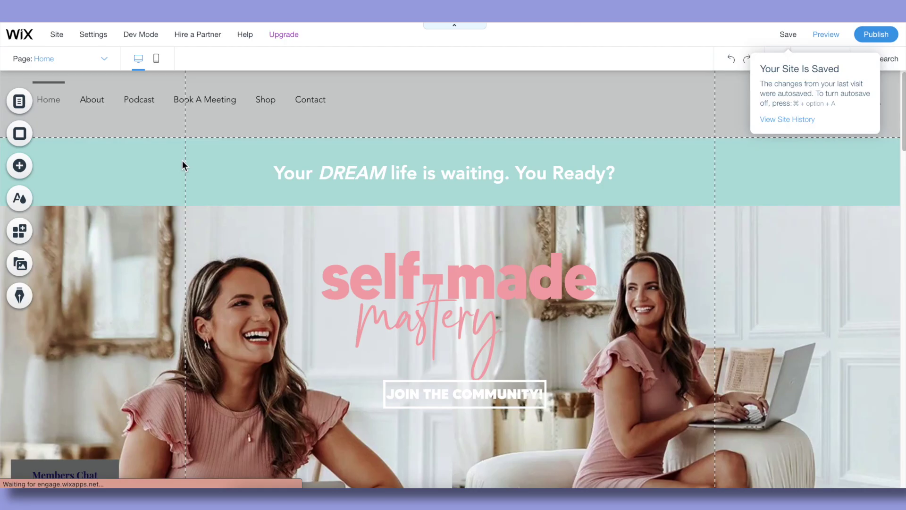
- Set the homepage search title to 'Business Coaching | Self-Made Mastery' in page SEO settings
left_click(27, 106)
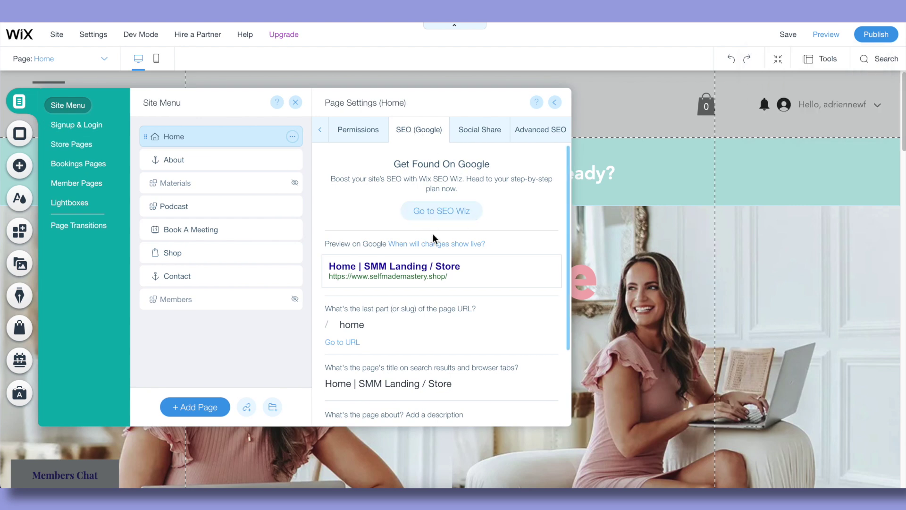
scroll(444, 298, "down", 2)
left_click(460, 287)
type("Business Coaching | Self-Made Mastery")
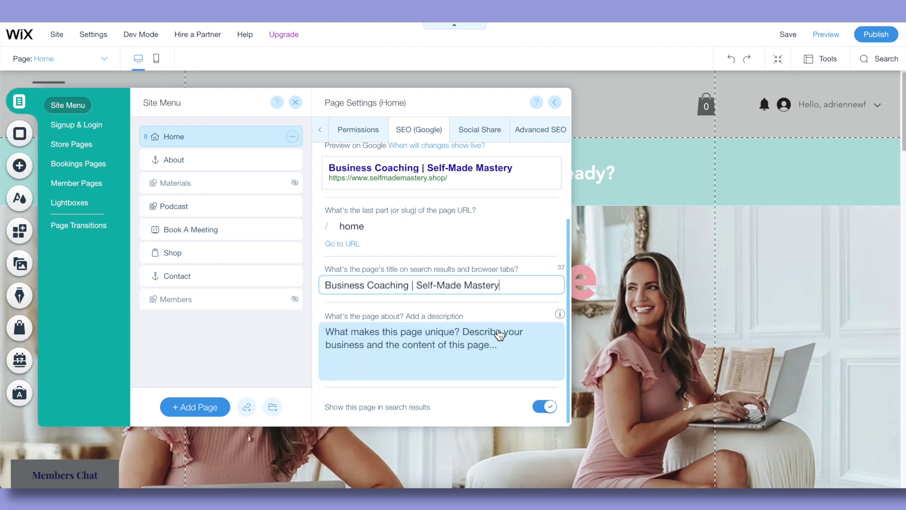
scroll(498, 335, "up", 2)
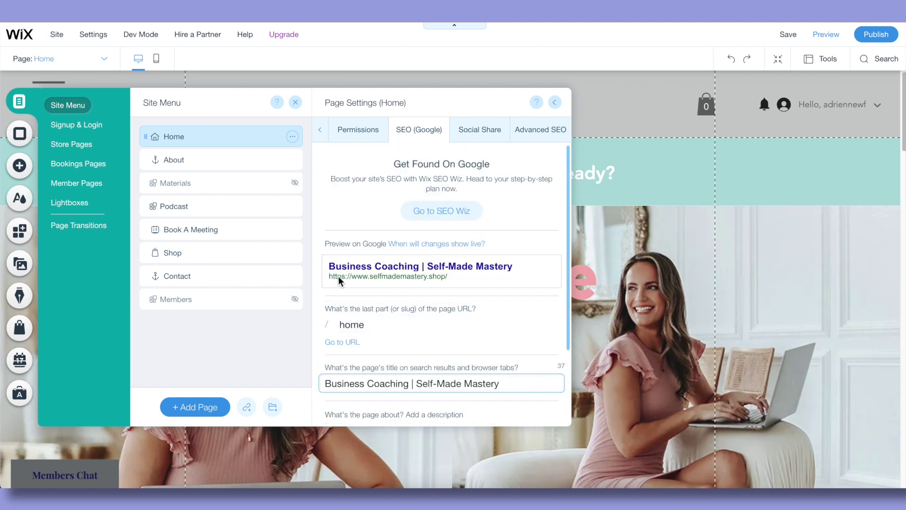
scroll(499, 279, "down", 2)
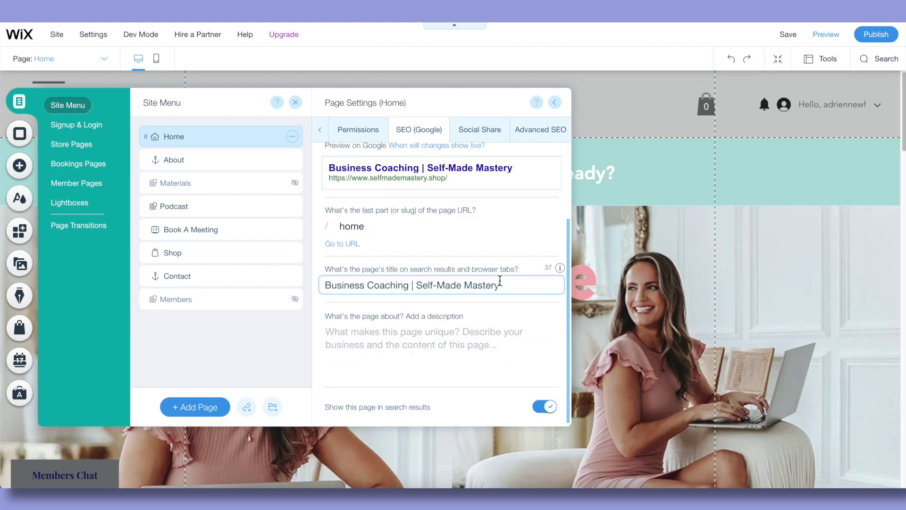
key("Escape")
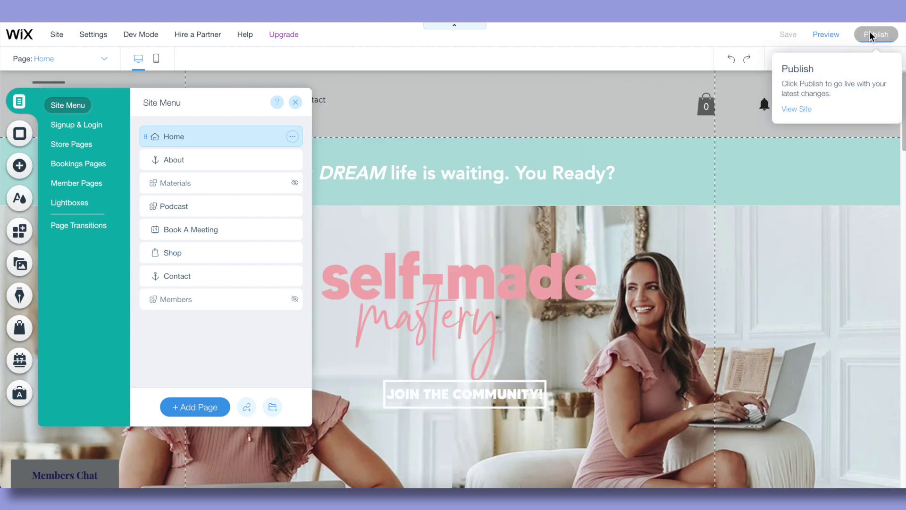
- Publish the site so the new homepage title goes live
left_click(869, 35)
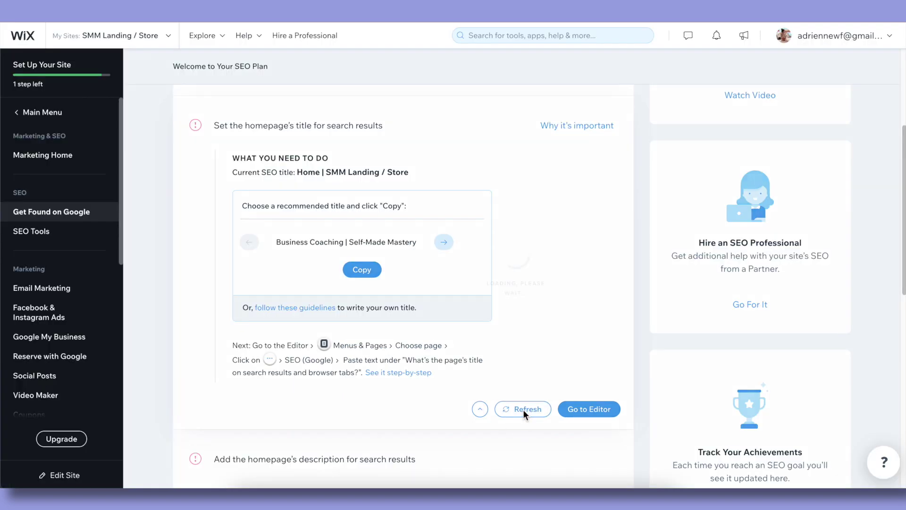
scroll(319, 208, "up", 1)
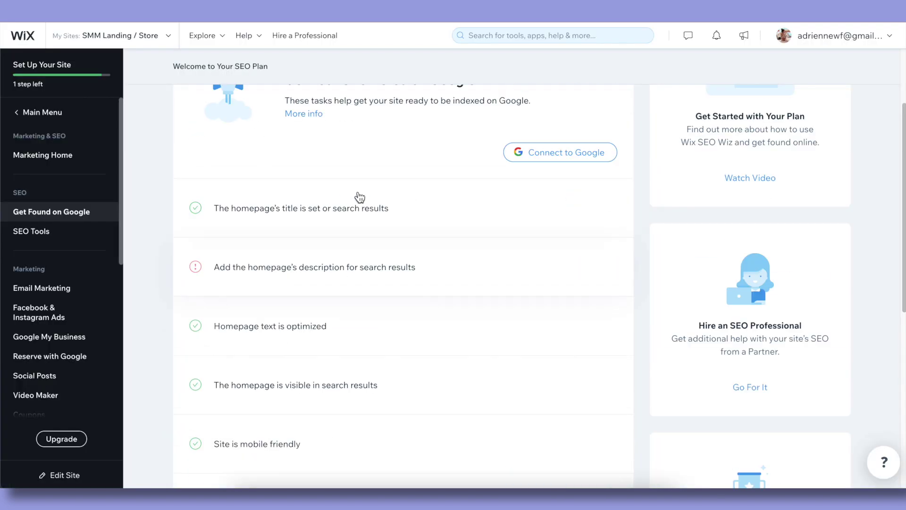
scroll(310, 191, "down", 1)
scroll(369, 393, "down", 1)
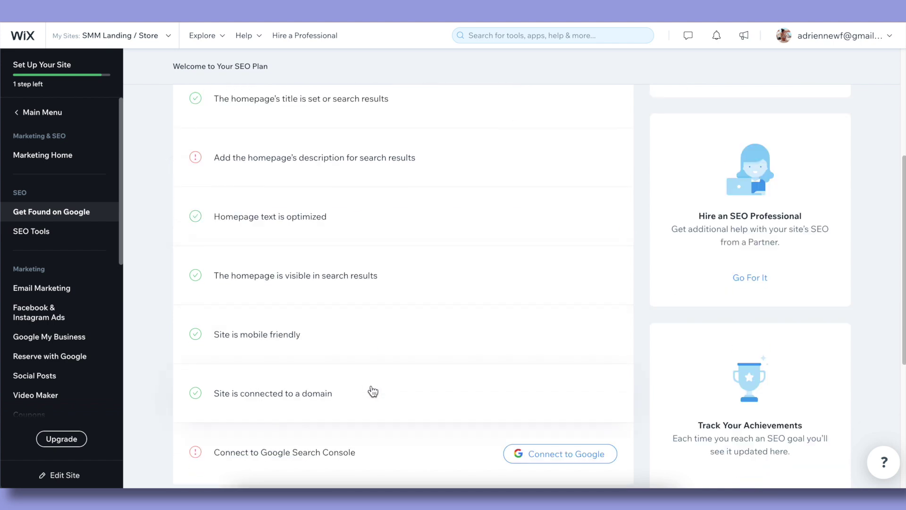
scroll(360, 352, "down", 2)
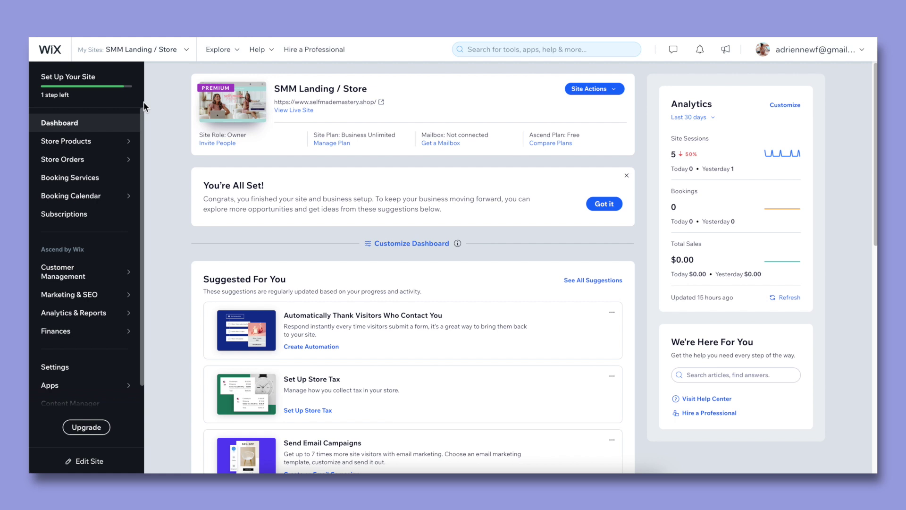
mouse_move(68, 141)
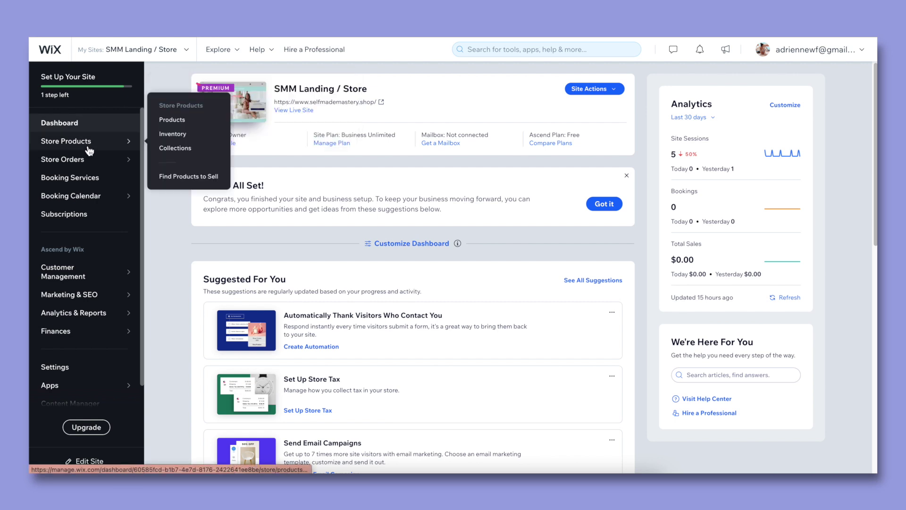
- Open the 1-on-1 Coaching Session product and bring up its SEO settings panel
left_click(176, 121)
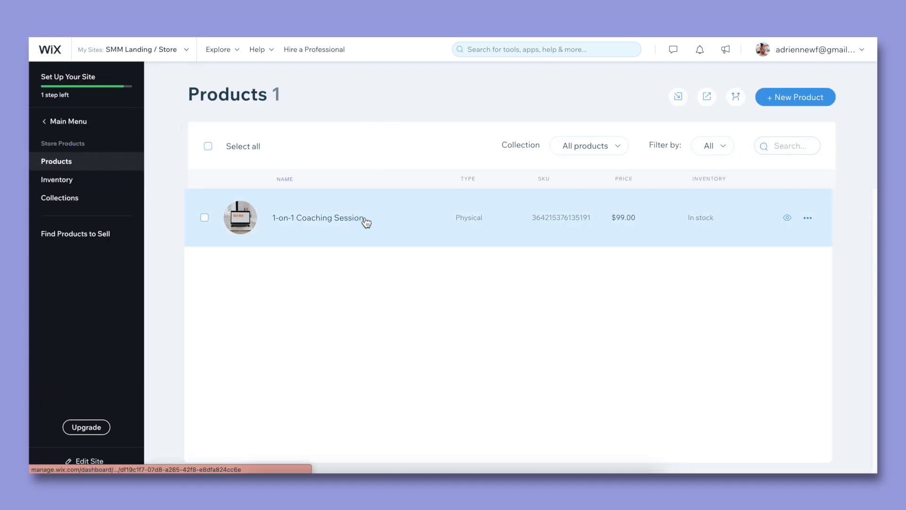
mouse_move(318, 218)
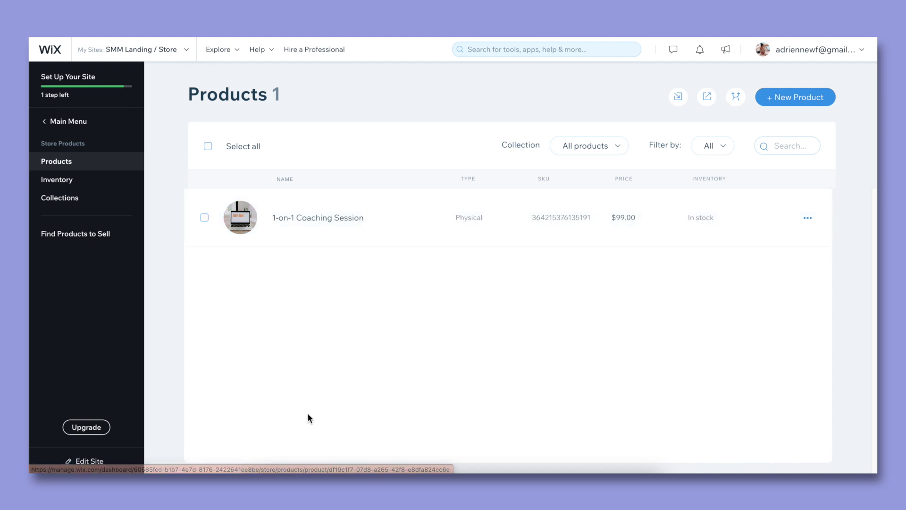
left_click(325, 225)
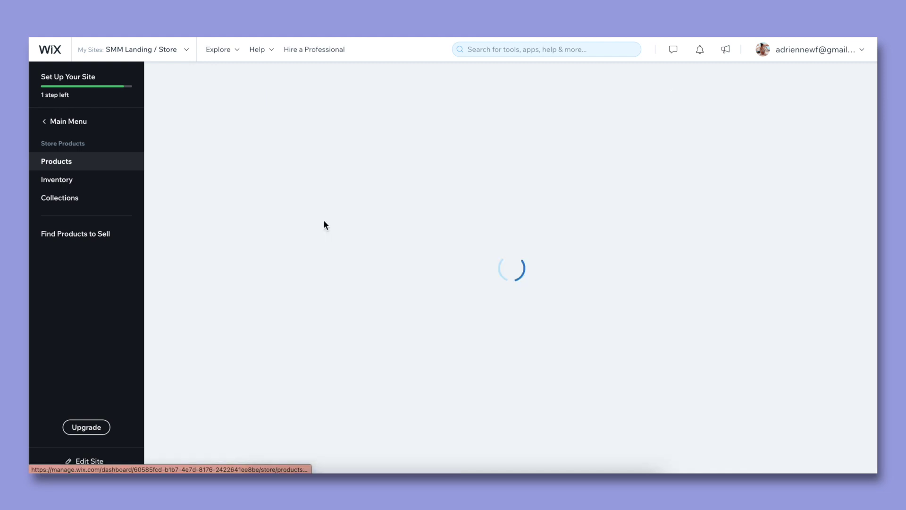
scroll(690, 281, "down", 1)
scroll(690, 280, "down", 1)
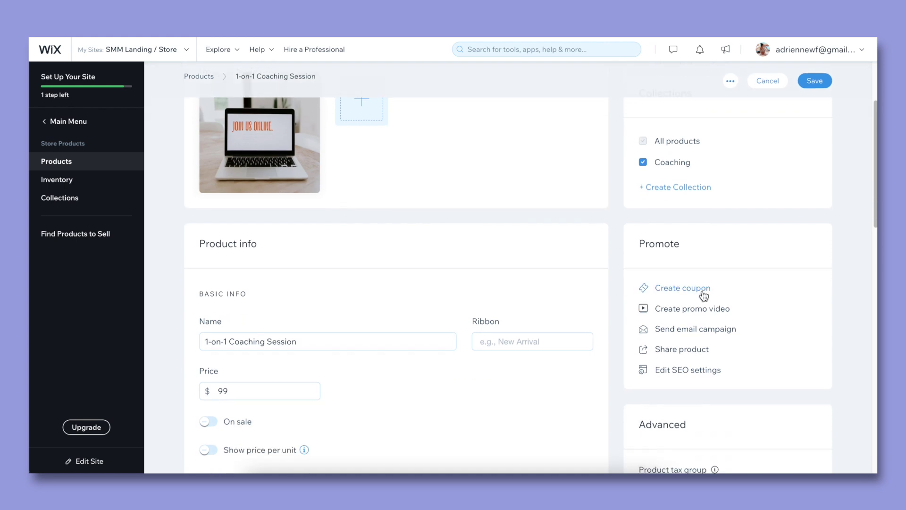
scroll(702, 296, "down", 1)
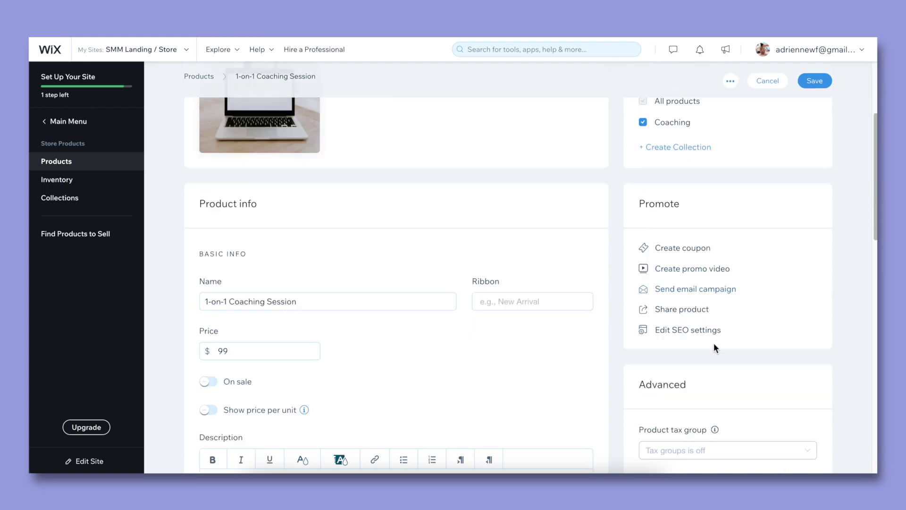
left_click(685, 332)
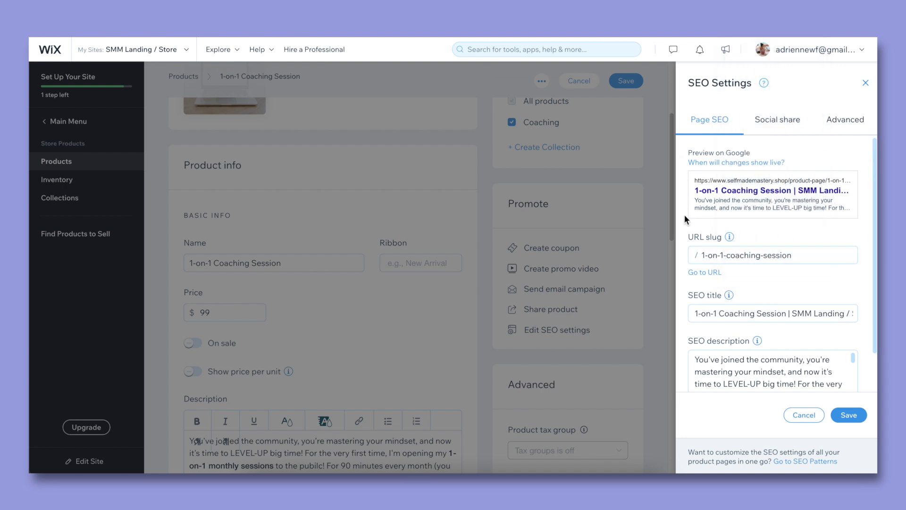
scroll(685, 215, "down", 1)
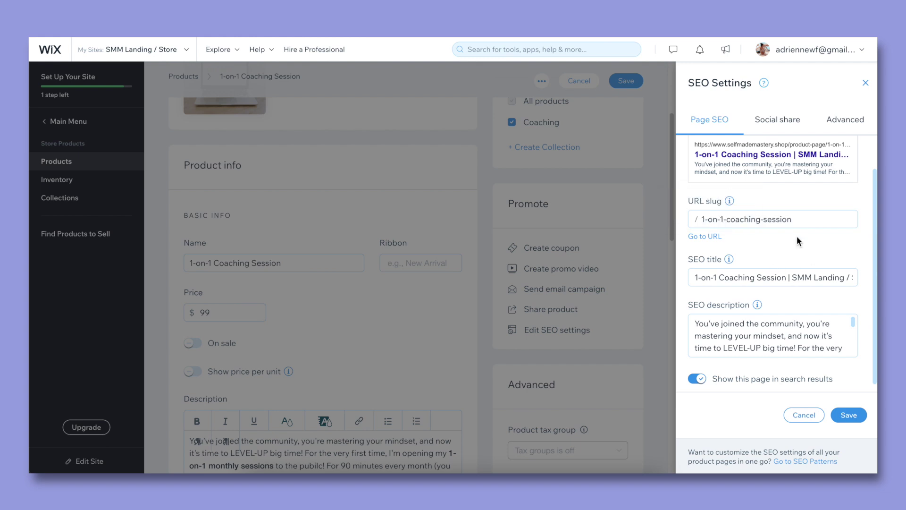
scroll(797, 242, "up", 1)
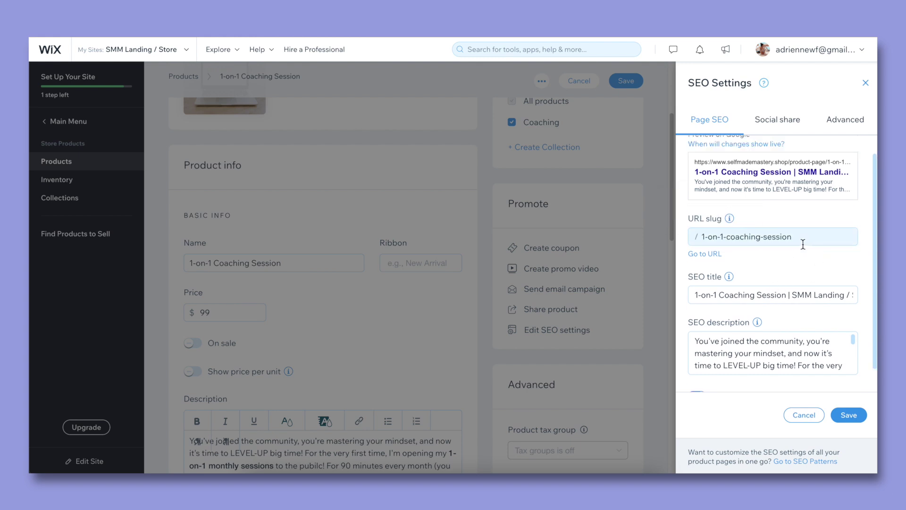
- Set the product's URL slug to 'coaching' and SEO title to 'Business Coaching | Self-Made Mastery'
left_click(710, 236)
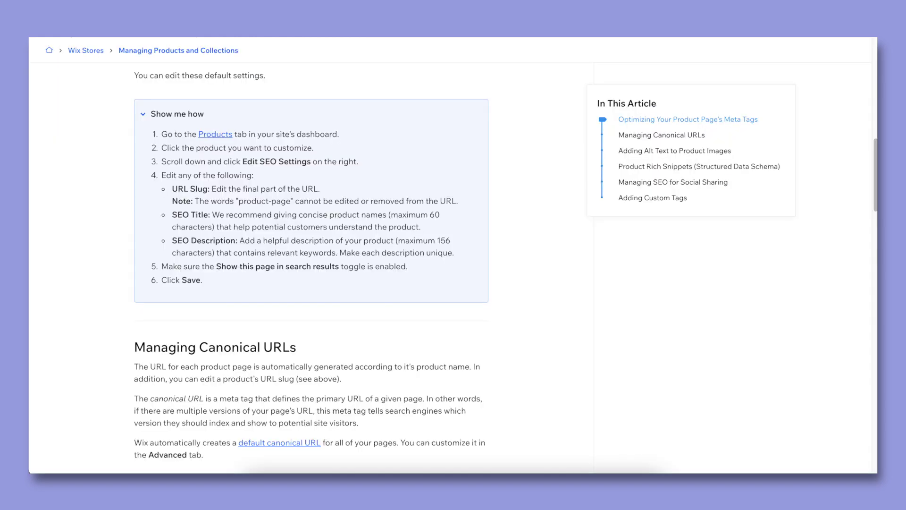
left_click_drag(173, 214, 429, 228)
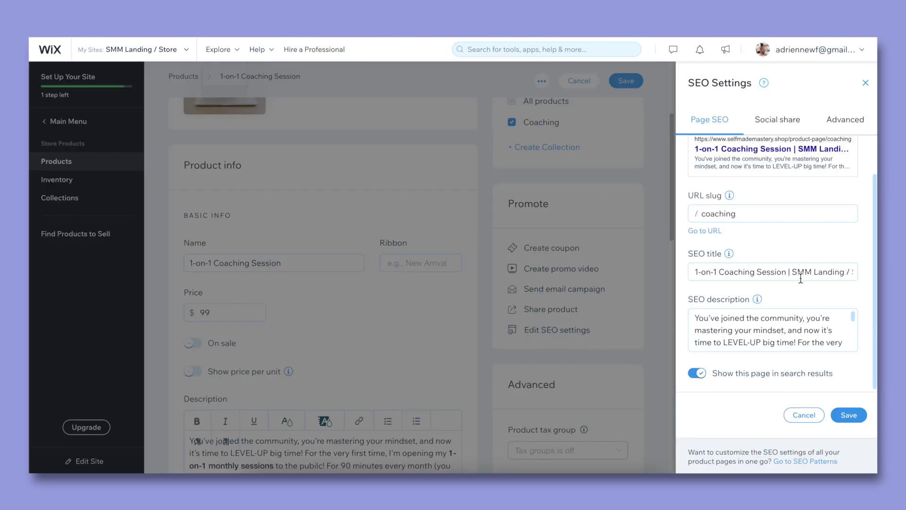
left_click(800, 279)
type("Business Coaching | Self-Made")
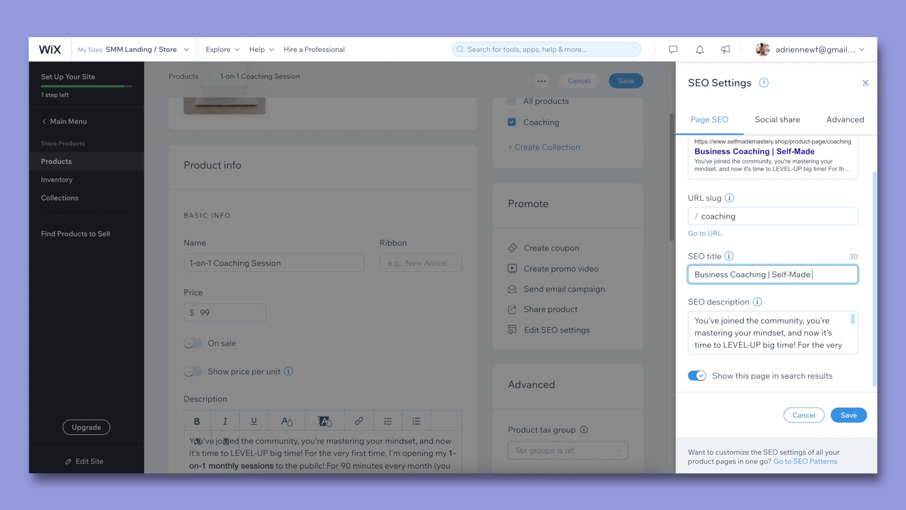
type("Mastery")
left_click(856, 343)
left_click_drag(855, 322, 859, 336)
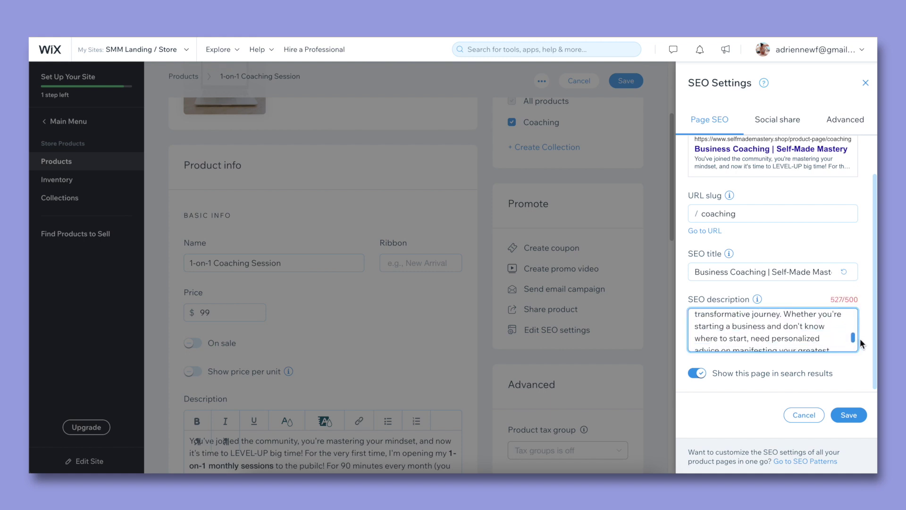
mouse_move(859, 337)
left_mouse_down()
mouse_move(861, 346)
mouse_move(860, 316)
left_mouse_up()
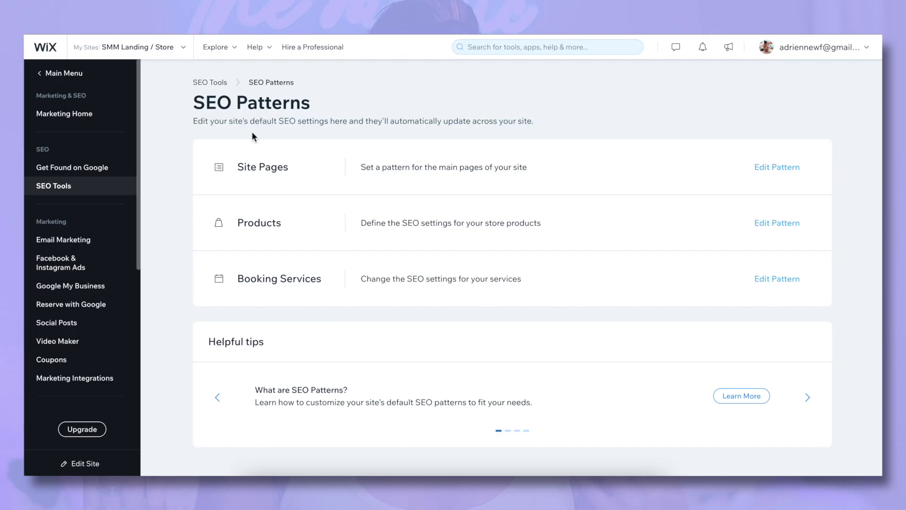
- Review the Products SEO pattern's search and social settings (Product Name | Site Name)
left_click(774, 229)
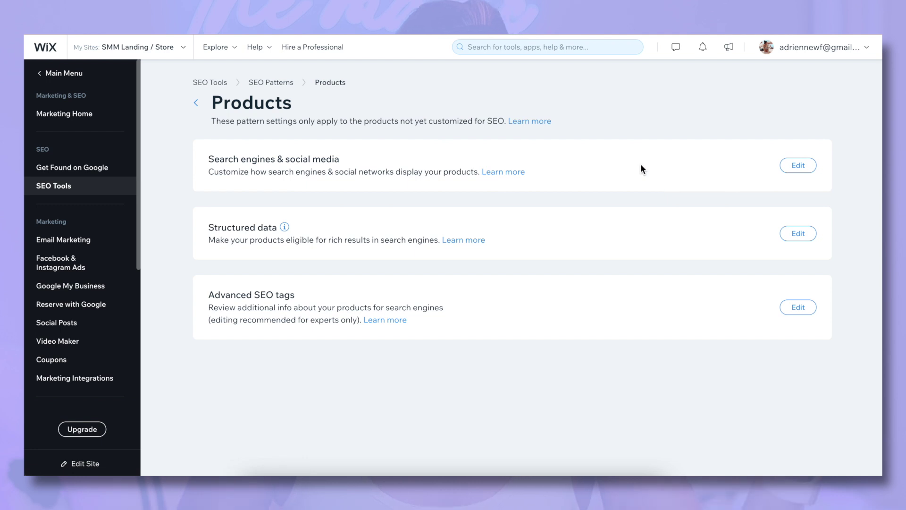
left_click(799, 168)
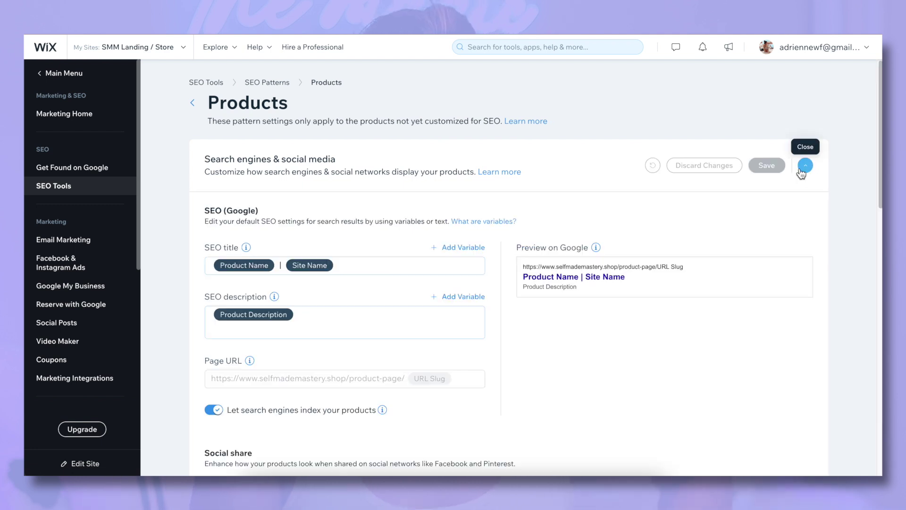
scroll(593, 190, "down", 1)
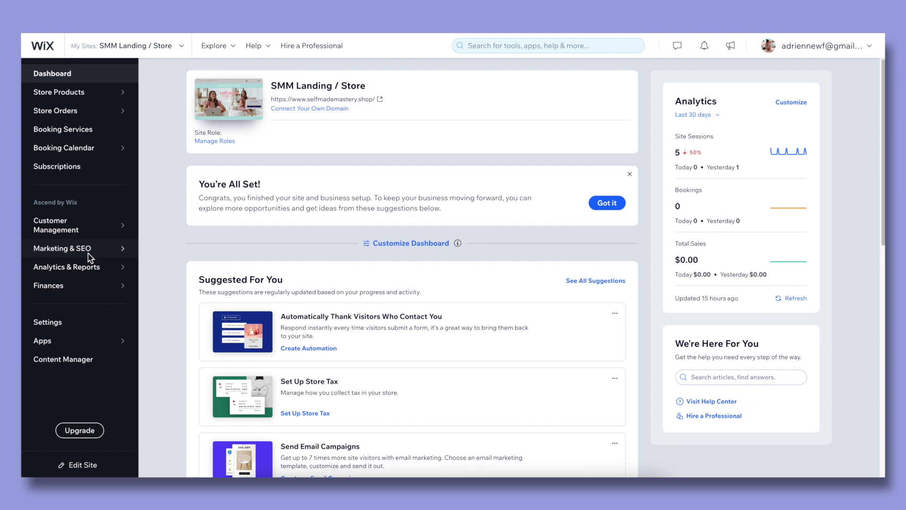
mouse_move(63, 248)
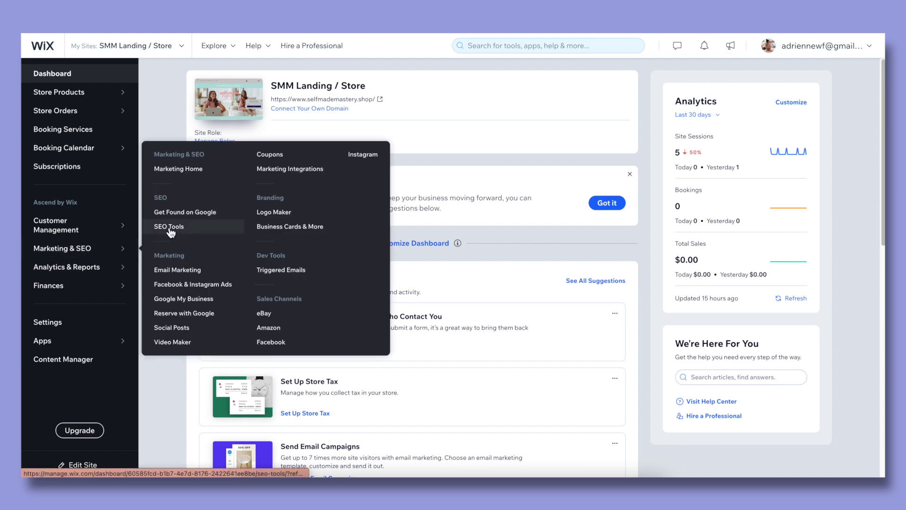
- Reach the SEO Patterns page from SEO Tools
left_click(170, 227)
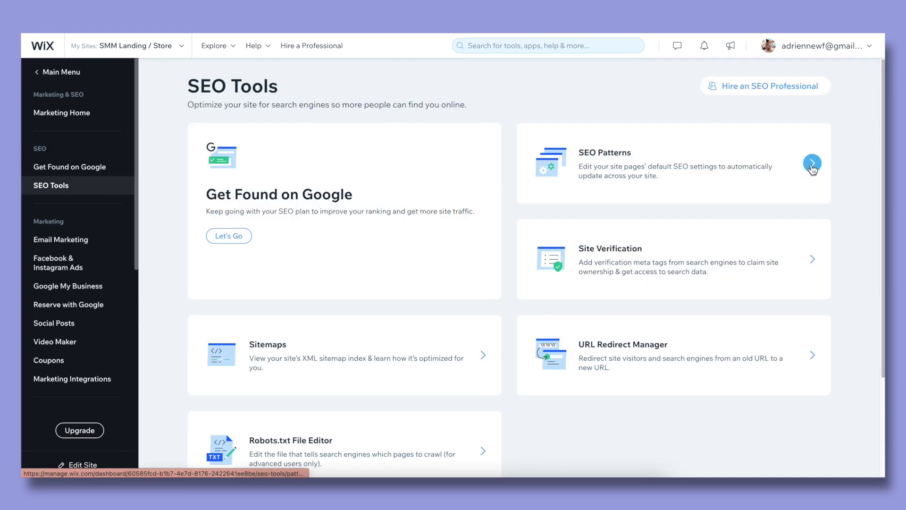
left_click(812, 165)
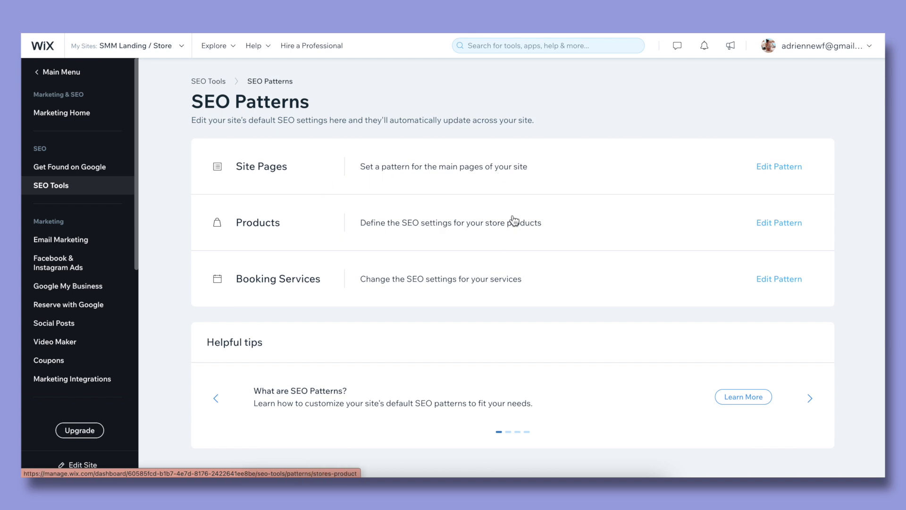
- Compare the Products and Booking Services patterns, then expand Products search & social settings
left_click(765, 223)
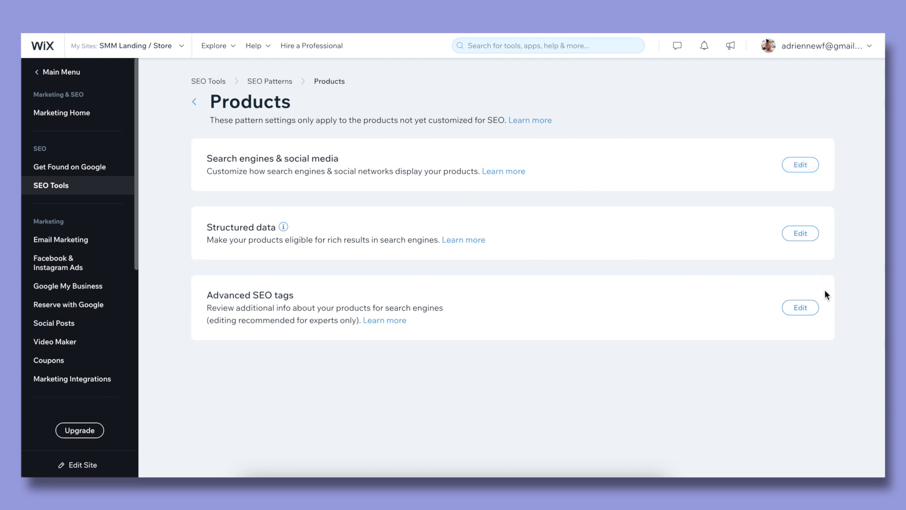
left_click(193, 103)
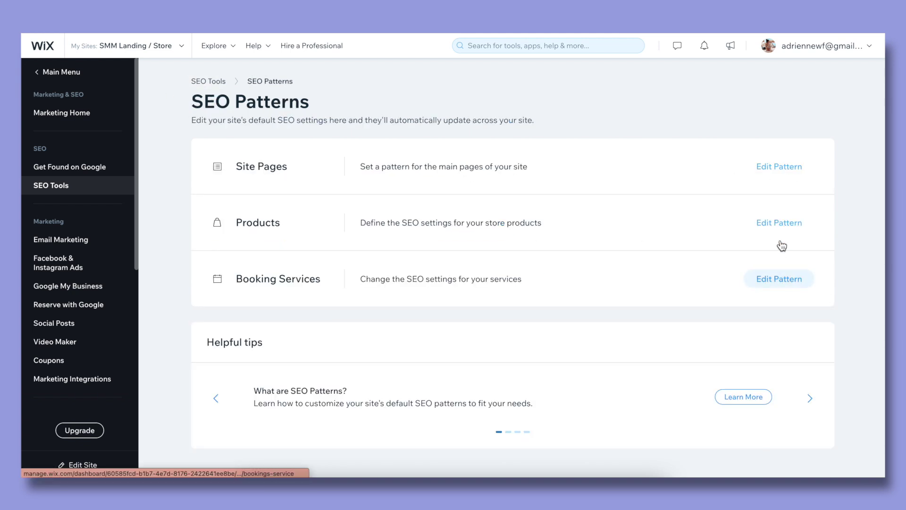
left_click(783, 281)
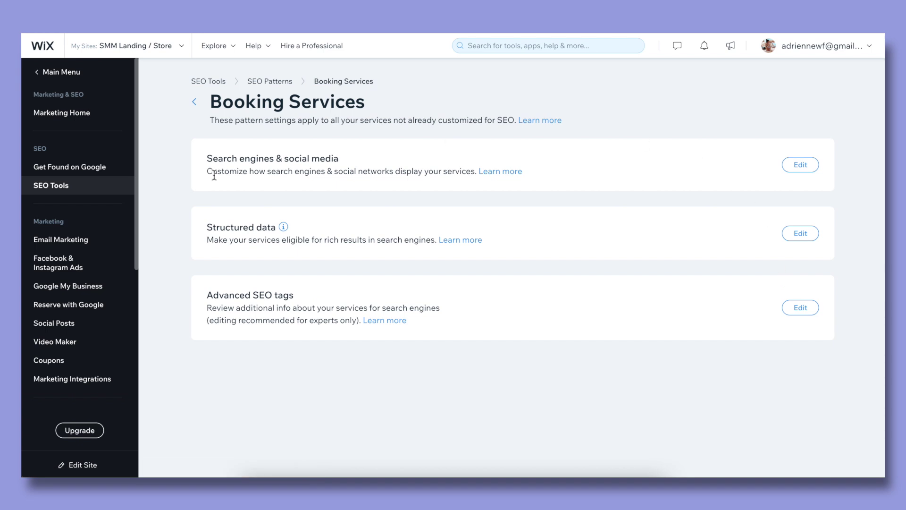
left_click(195, 103)
left_click(777, 225)
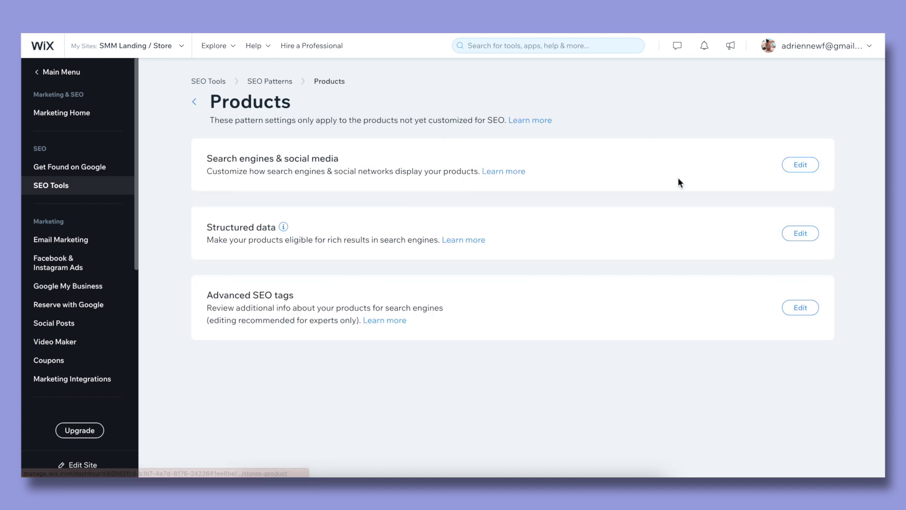
left_click(800, 166)
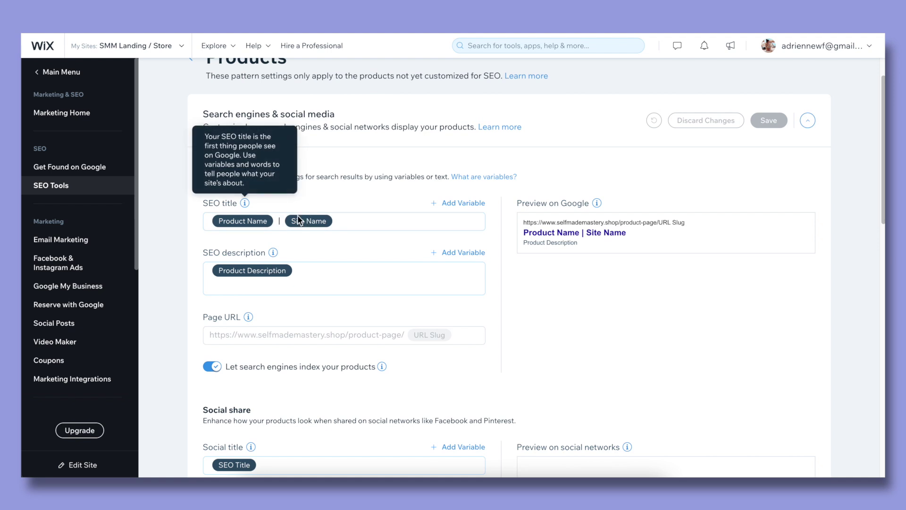
scroll(255, 258, "down", 1)
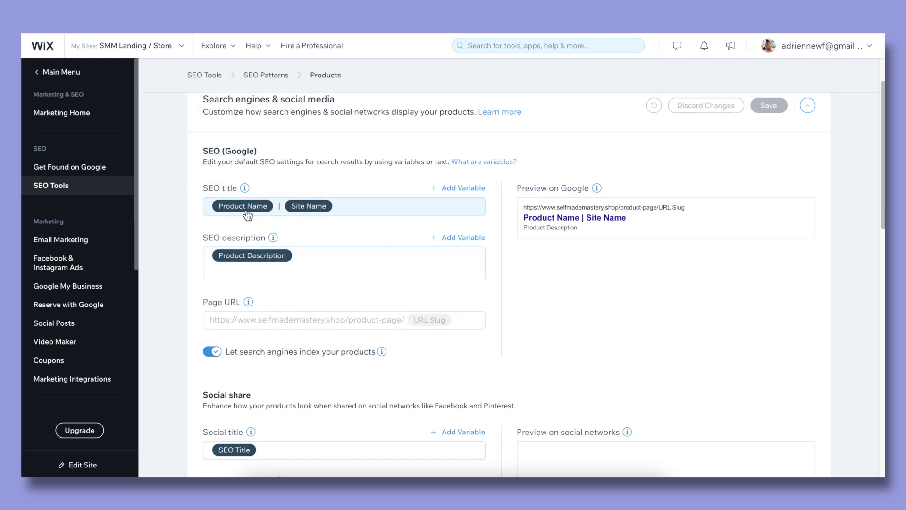
scroll(247, 215, "down", 2)
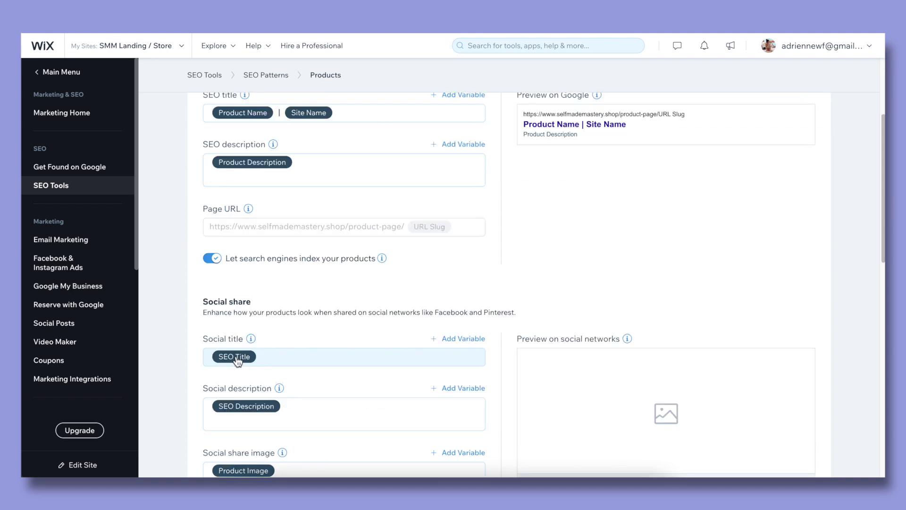
scroll(240, 354, "down", 1)
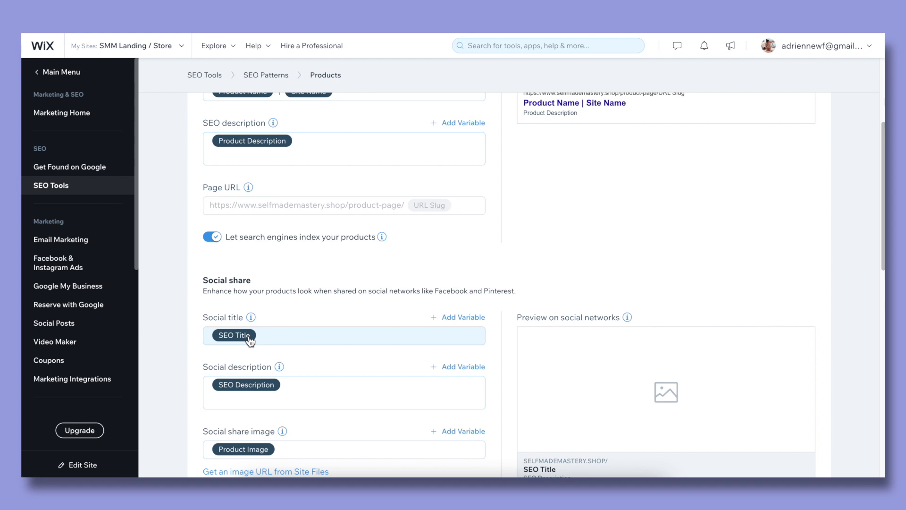
scroll(267, 345, "up", 1)
scroll(202, 152, "down", 1)
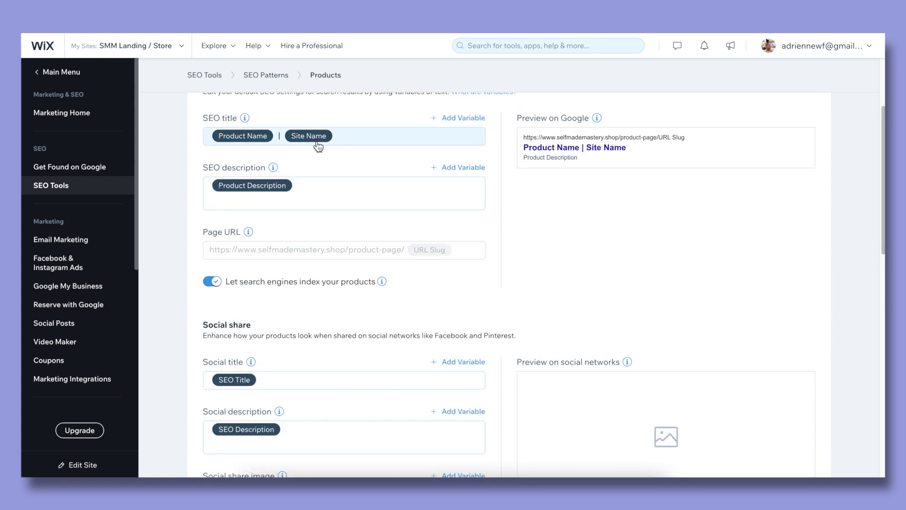
scroll(351, 273, "down", 4)
scroll(748, 162, "up", 1)
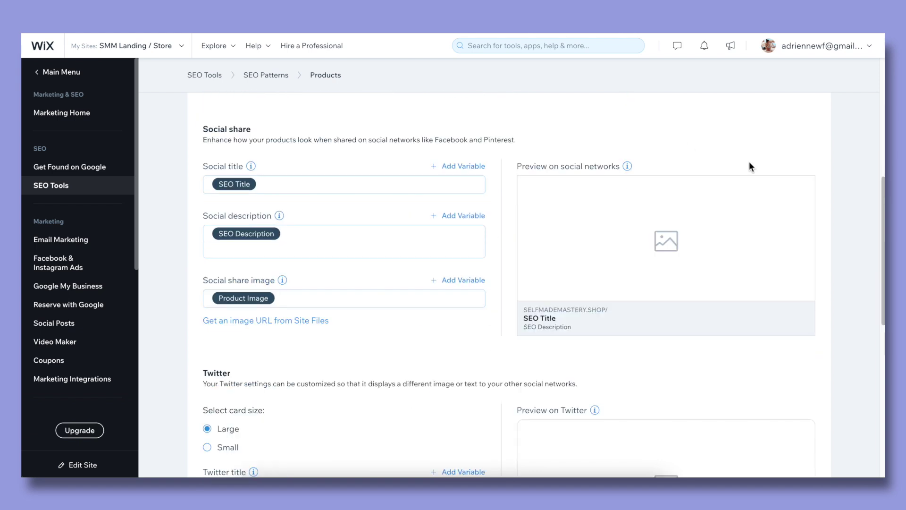
scroll(681, 281, "down", 1)
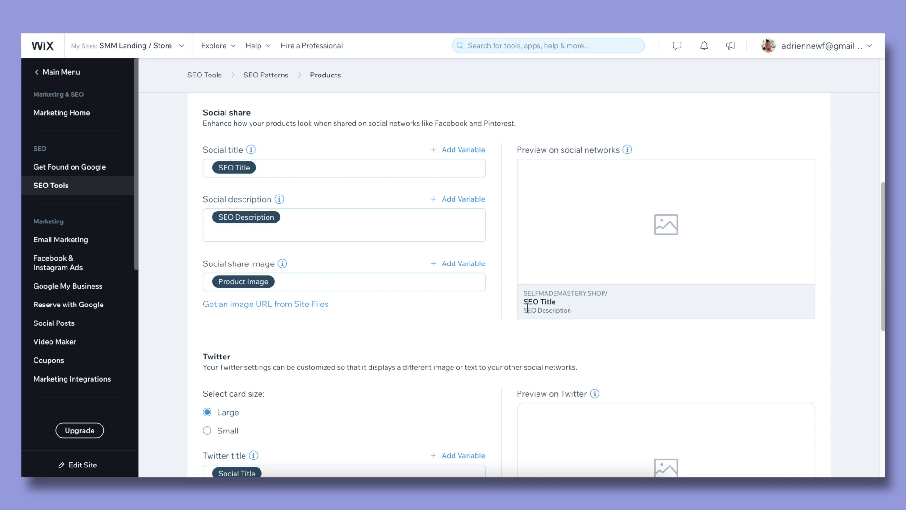
scroll(271, 192, "up", 3)
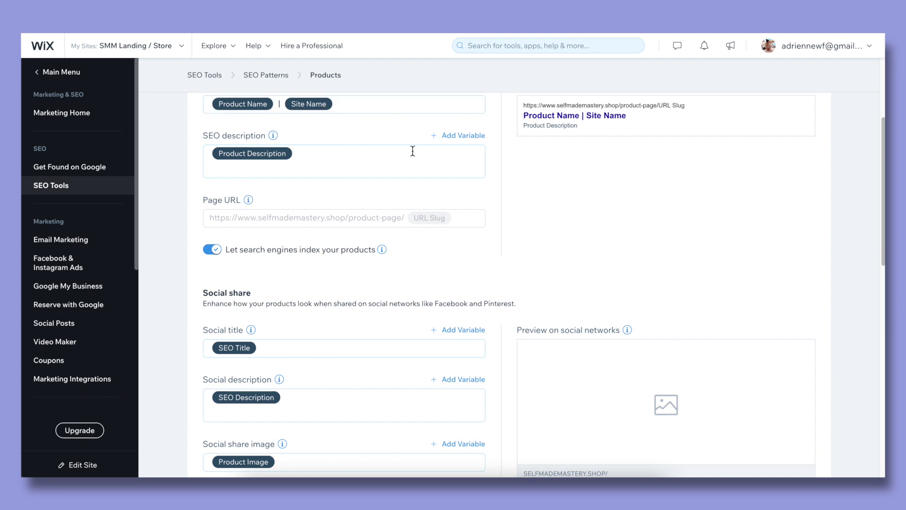
scroll(569, 325, "down", 3)
scroll(554, 305, "down", 1)
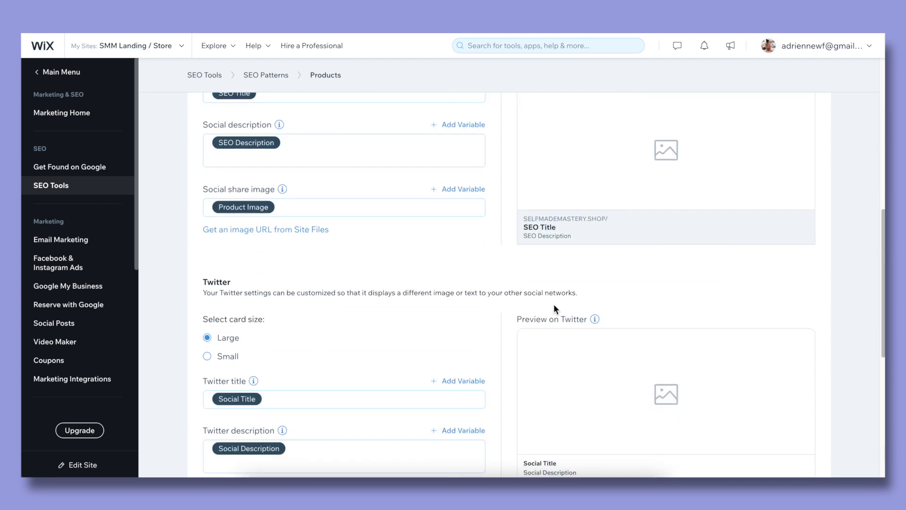
scroll(554, 305, "down", 3)
scroll(553, 304, "down", 3)
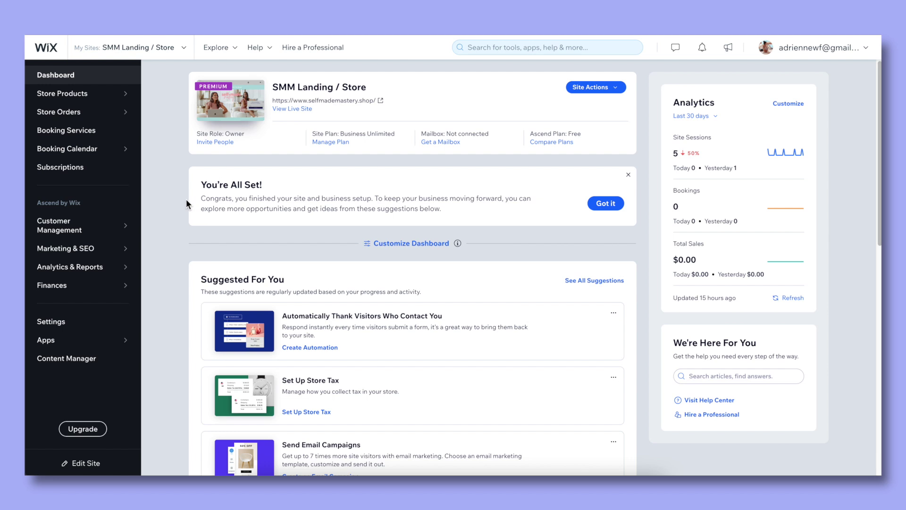
scroll(212, 260, "down", 2)
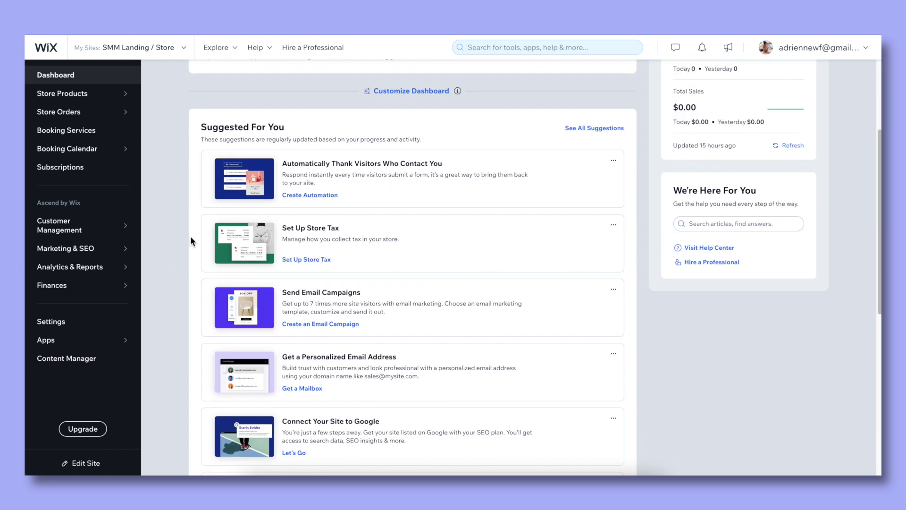
scroll(190, 240, "down", 1)
scroll(176, 243, "down", 3)
scroll(174, 242, "down", 1)
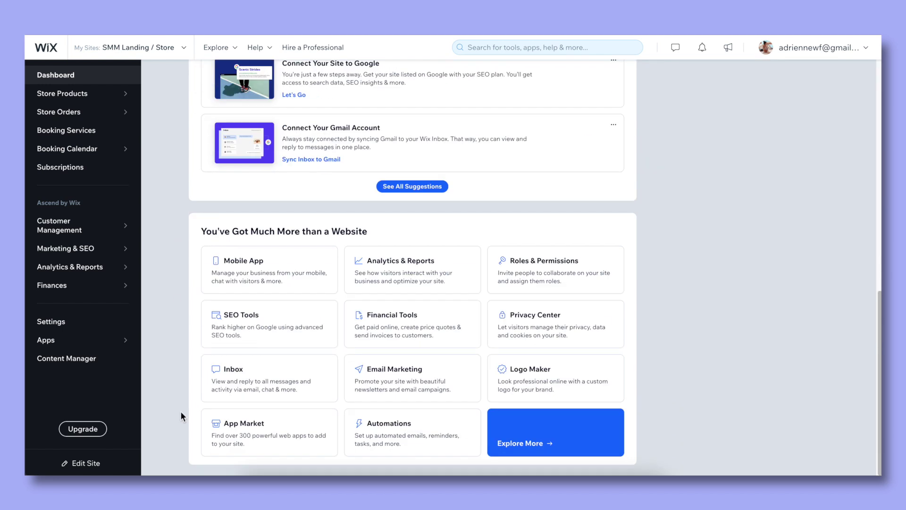
- Start the abandoned-cart email automation from the Automations templates
left_click(414, 435)
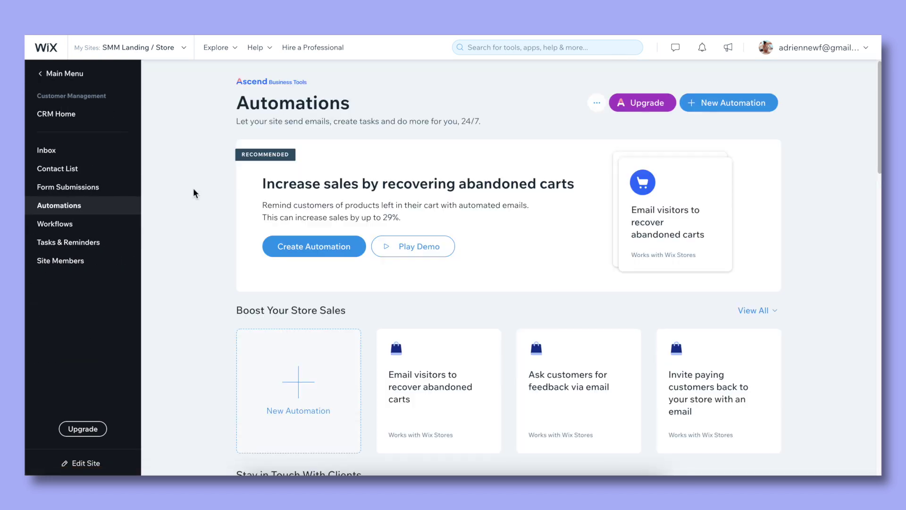
scroll(219, 242, "down", 1)
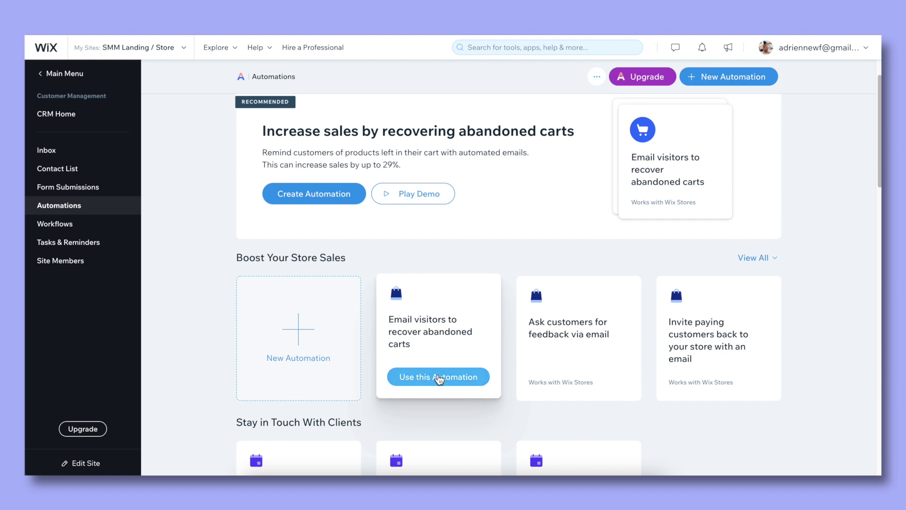
left_click(439, 377)
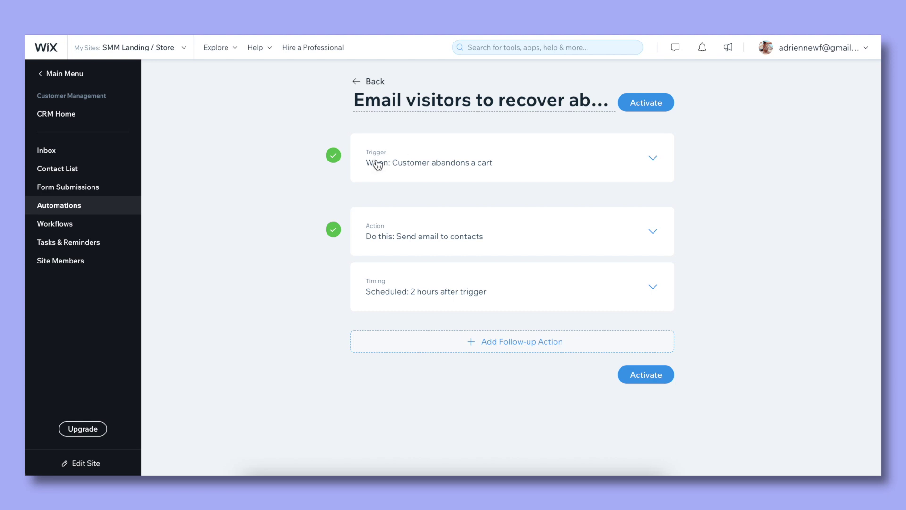
left_click(538, 172)
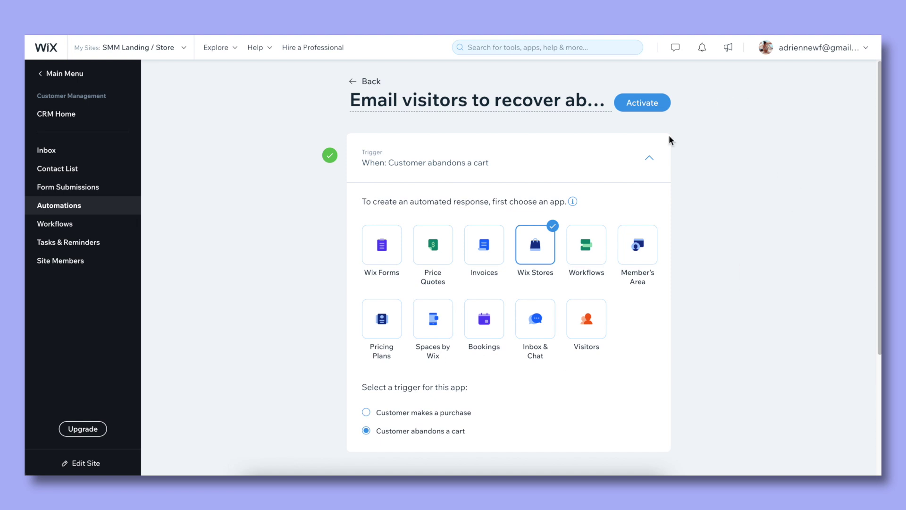
left_click(652, 162)
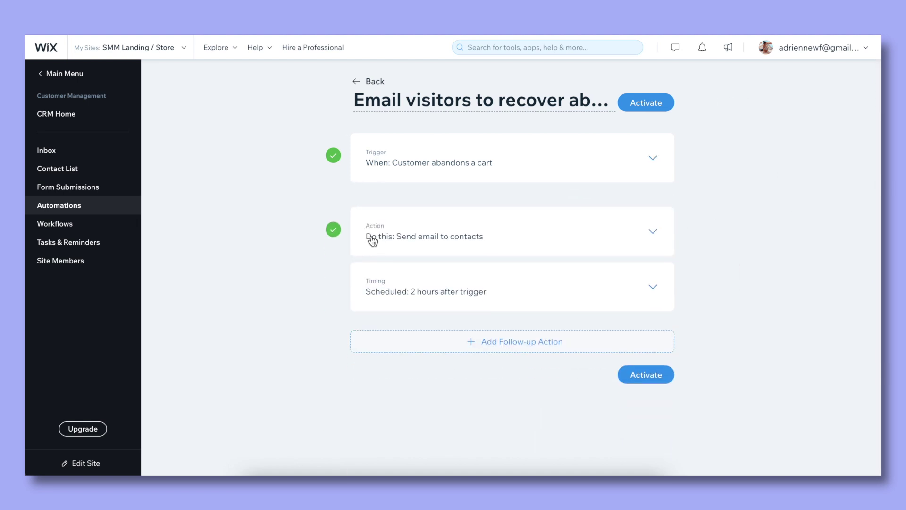
left_click(581, 243)
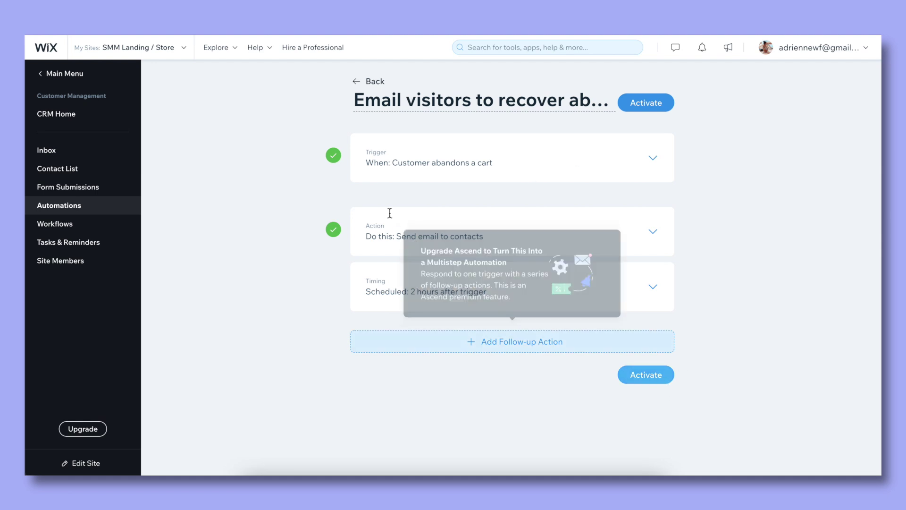
left_click(371, 82)
scroll(191, 210, "down", 2)
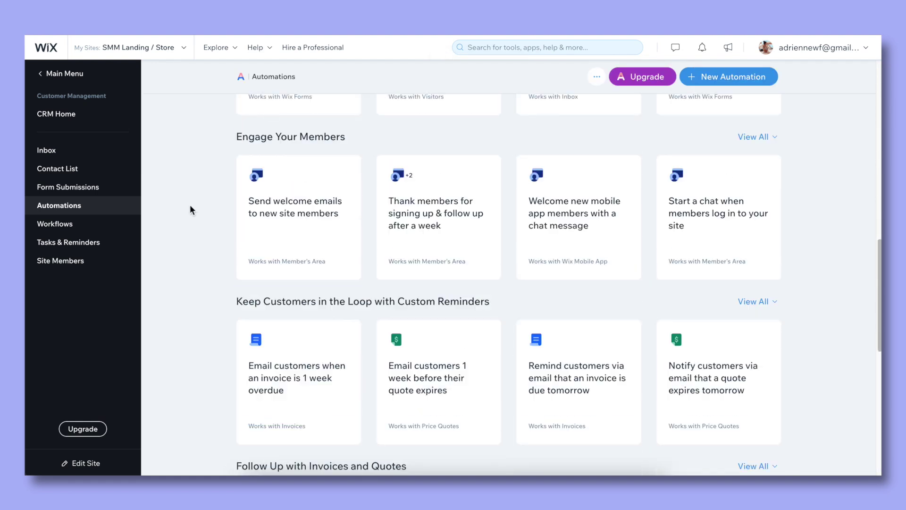